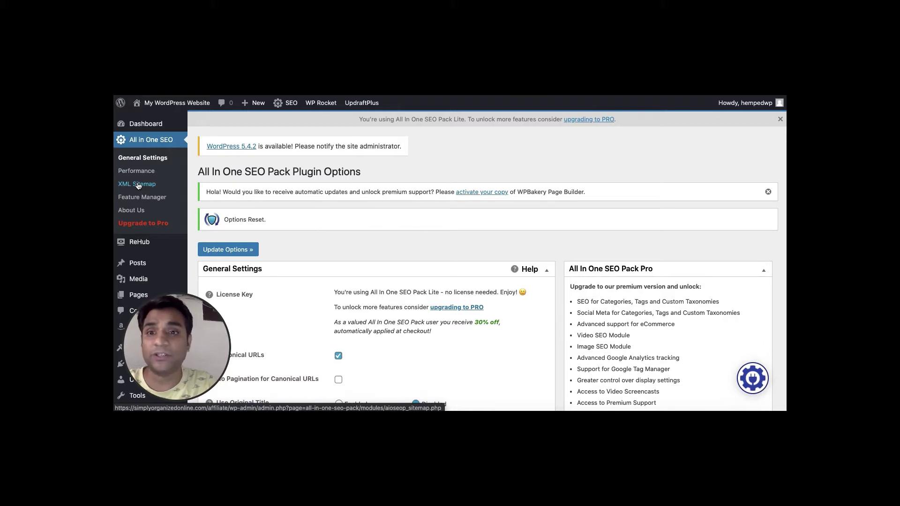
- Open the All in One SEO Feature Manager in a new tab and examine which free and Pro modules can be activated
right_click(136, 198)
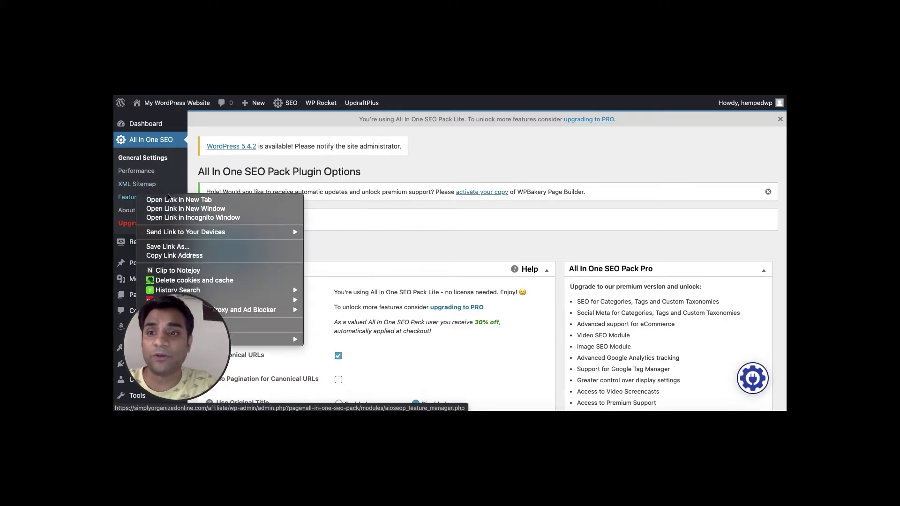
click(170, 200)
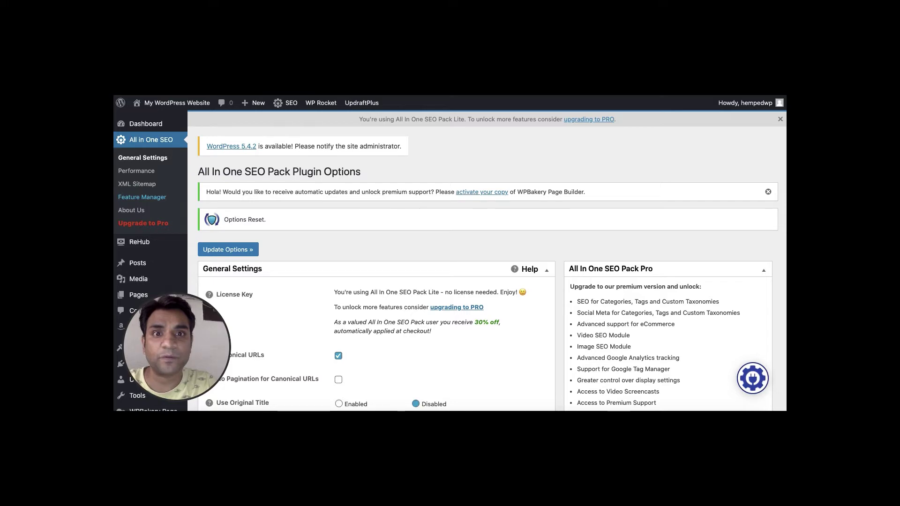
scroll(416, 295, down, 5)
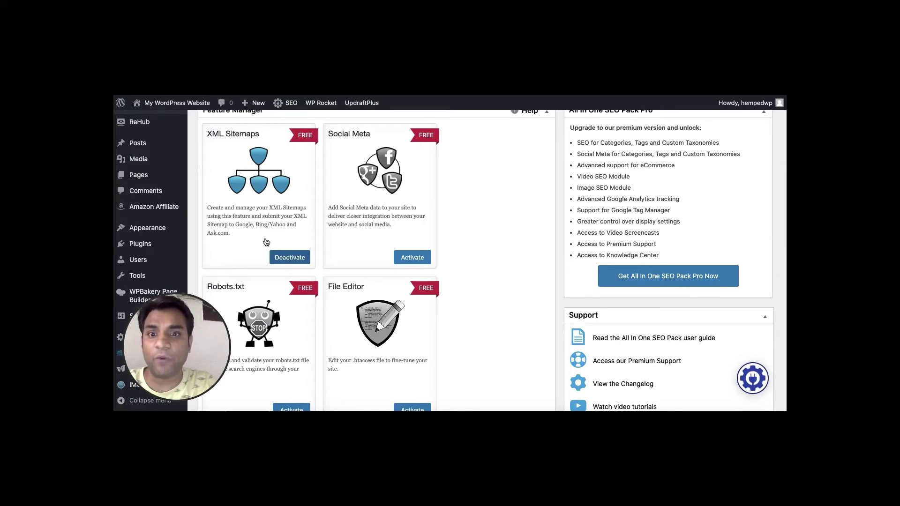
scroll(277, 257, down, 5)
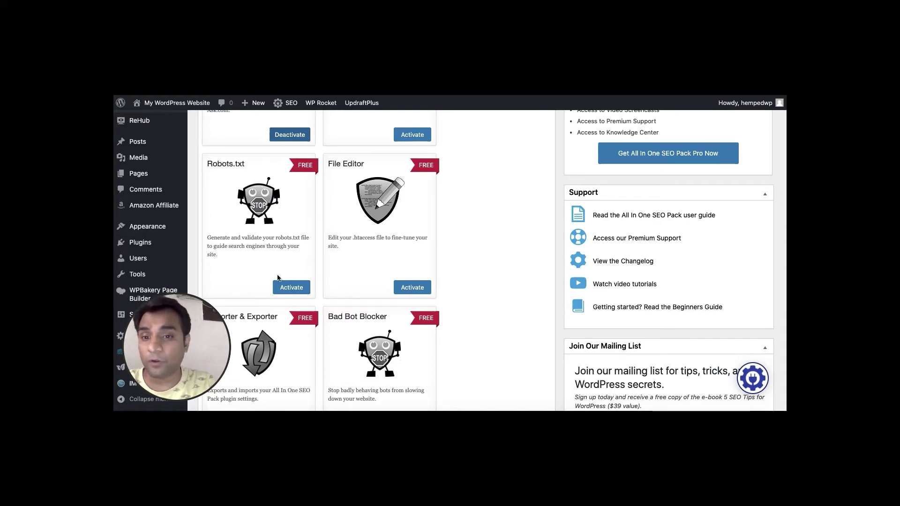
scroll(278, 279, down, 3)
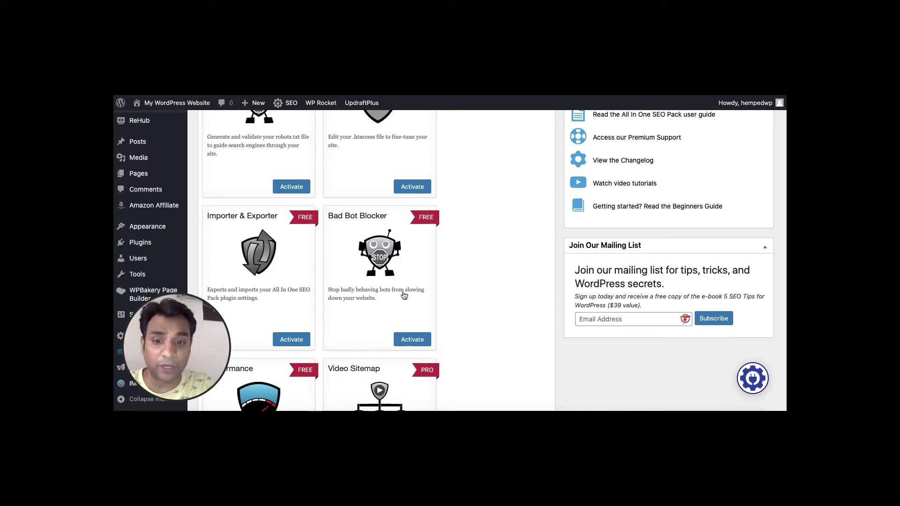
scroll(370, 229, down, 4)
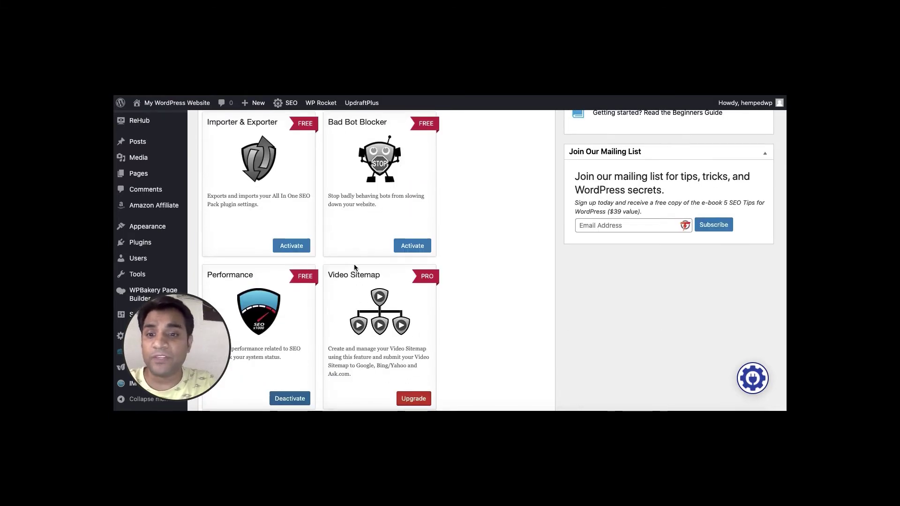
scroll(354, 267, down, 3)
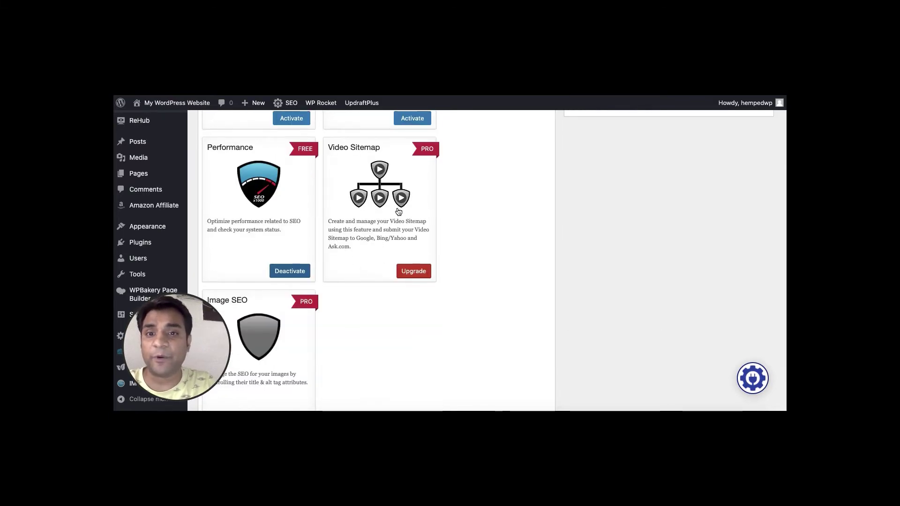
scroll(392, 213, up, 10)
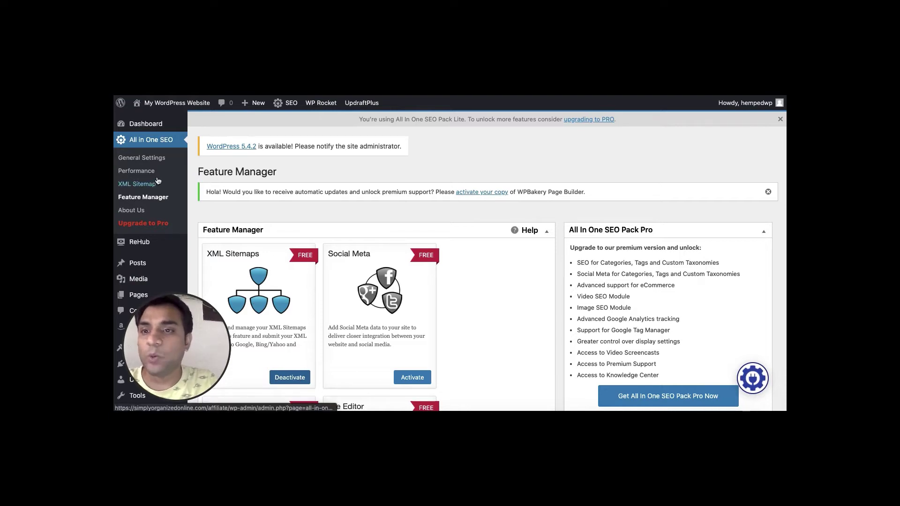
- Return to the plugin's General Settings and examine the general options and the Home Title and Home Description fields
click(143, 159)
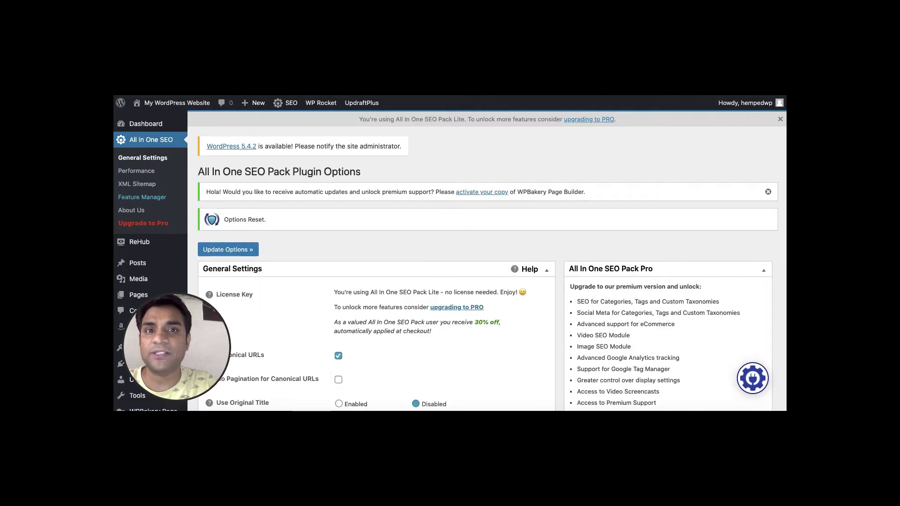
scroll(398, 258, down, 5)
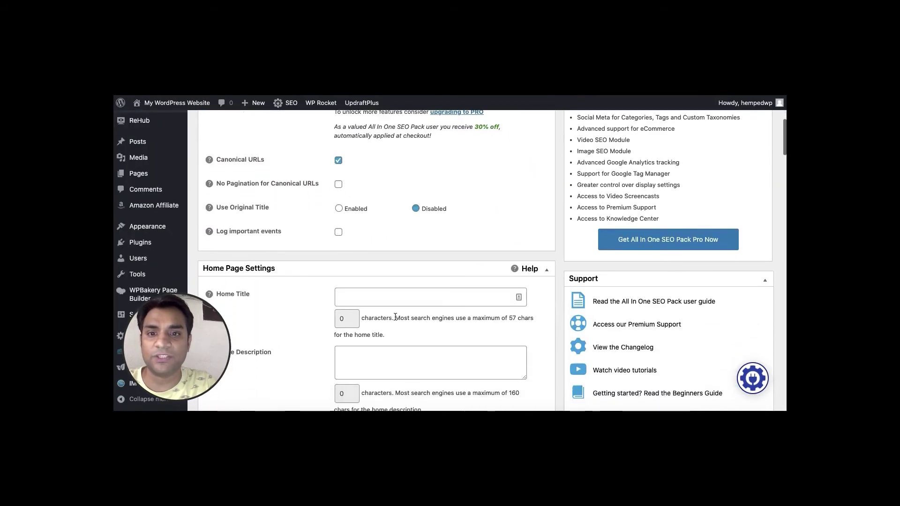
scroll(370, 168, up, 3)
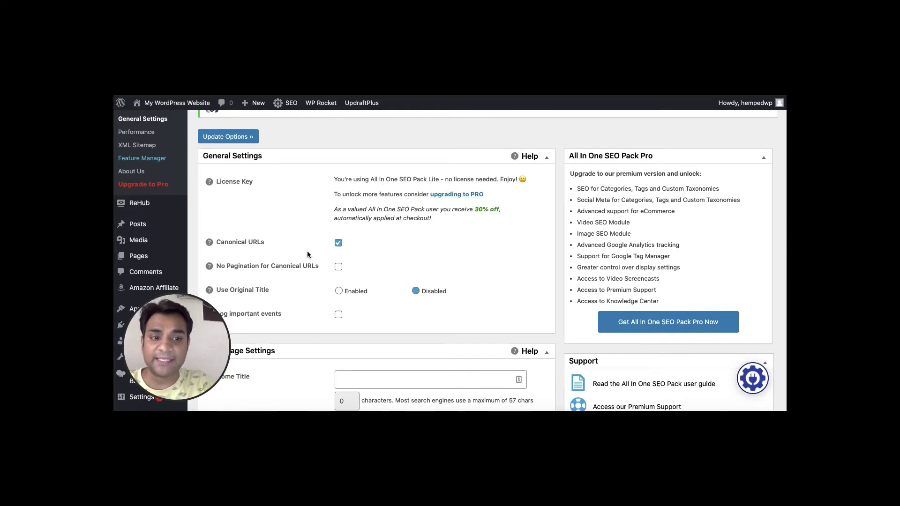
scroll(308, 251, down, 5)
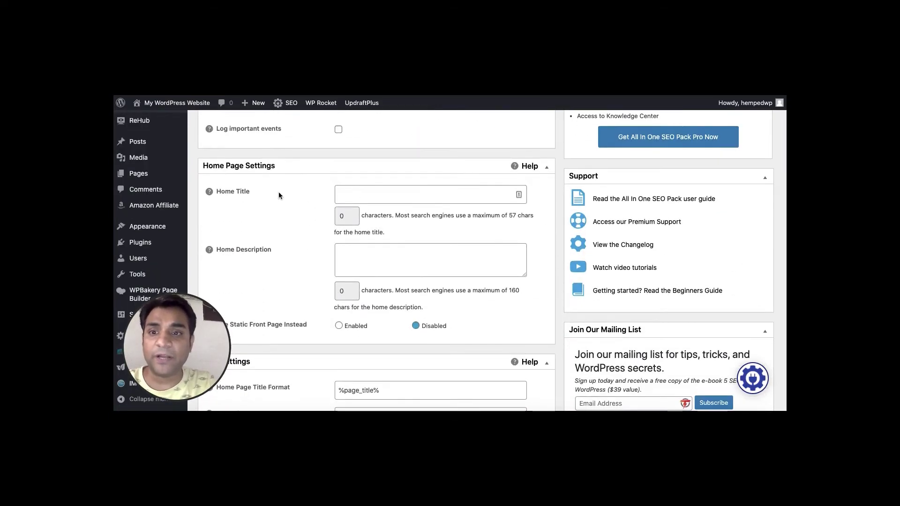
click(363, 194)
click(366, 259)
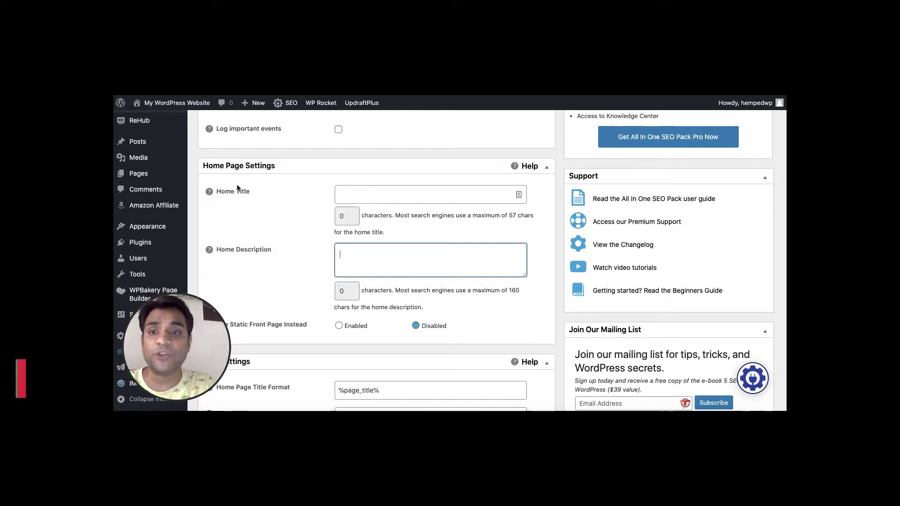
click(383, 187)
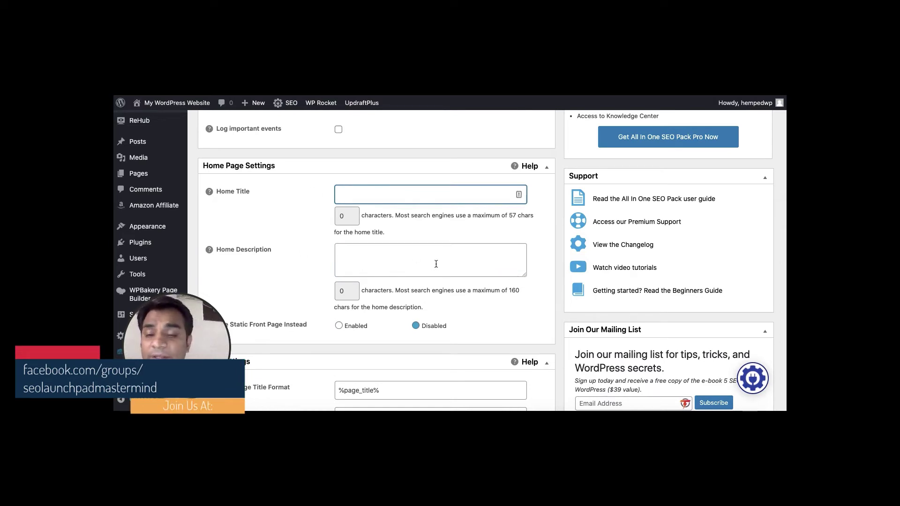
scroll(435, 264, down, 1)
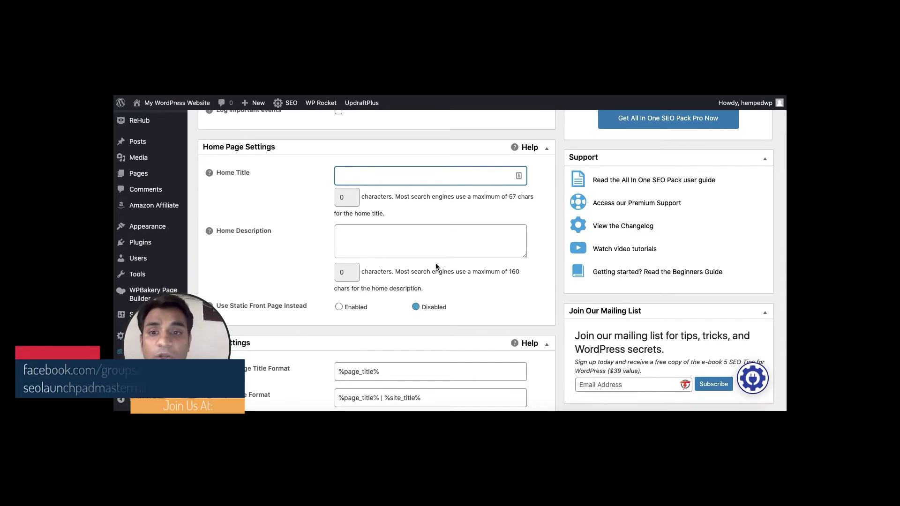
scroll(436, 267, down, 2)
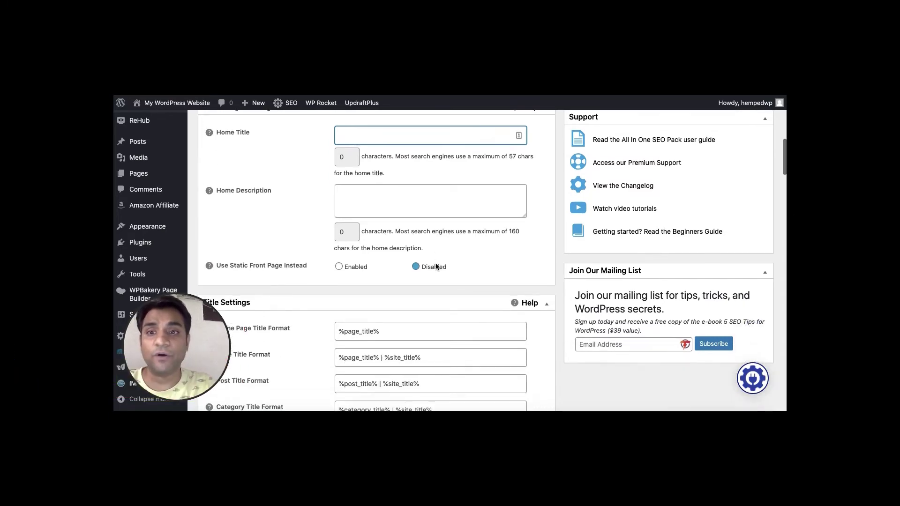
- Remove the site title part from the page and post title formats, leaving %page_title% and %post_title%
scroll(436, 266, down, 8)
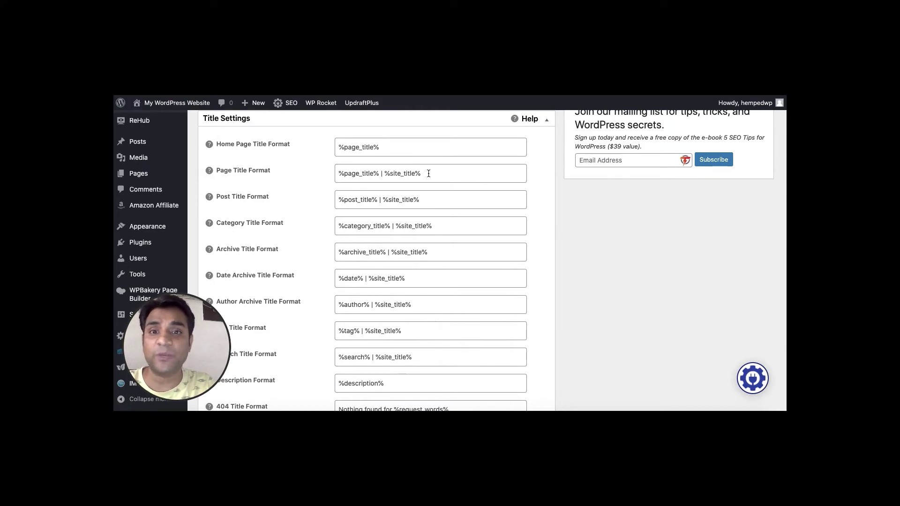
drag(428, 173, 381, 173)
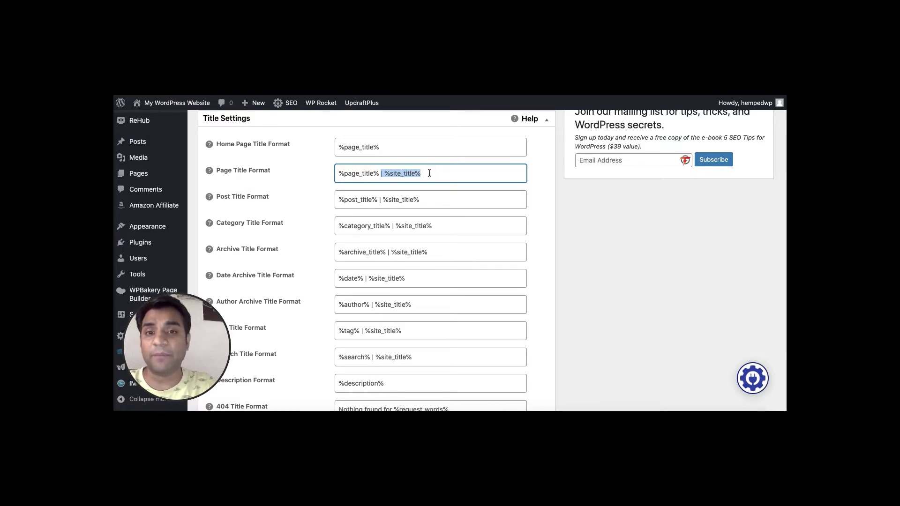
drag(429, 174, 380, 173)
key(BackSpace)
click(428, 200)
drag(428, 200, 378, 201)
key(BackSpace)
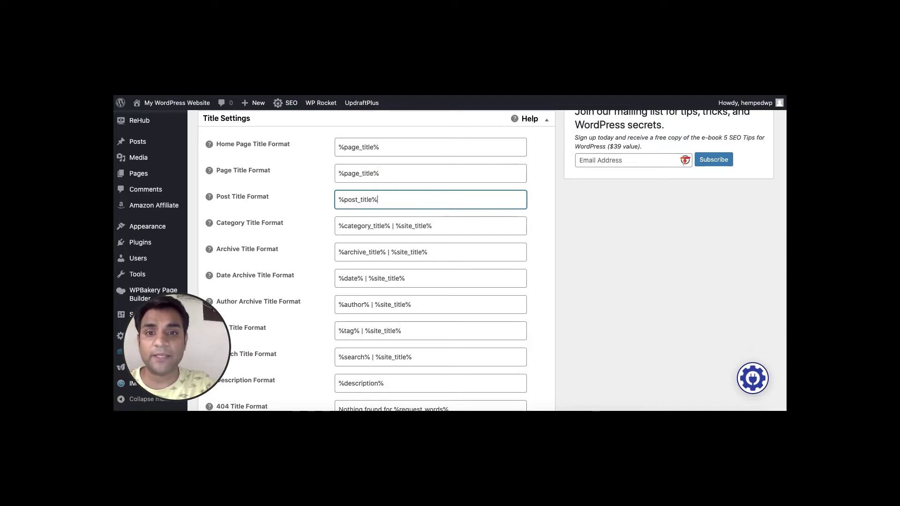
- Shorten the category and archive title formats to %category_title% and %archive_title% by deleting the site title part
drag(438, 226, 391, 227)
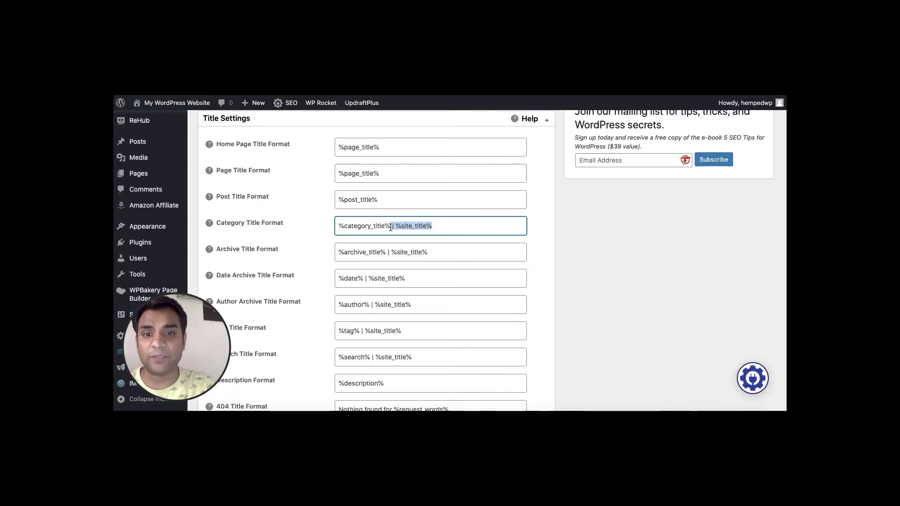
key(BackSpace)
drag(434, 253, 385, 255)
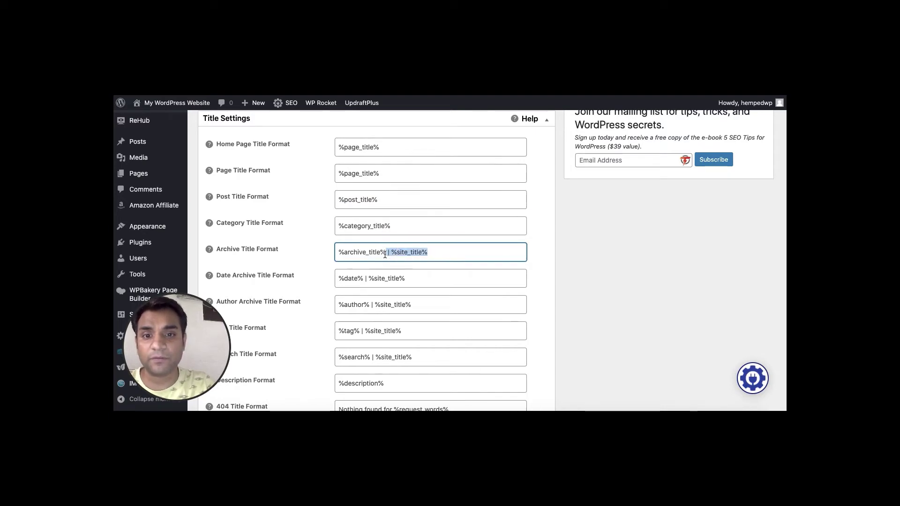
key(BackSpace)
- Reduce the date archive title format to %date% and the author archive title format to %author%
scroll(385, 246, down, 3)
drag(410, 209, 365, 210)
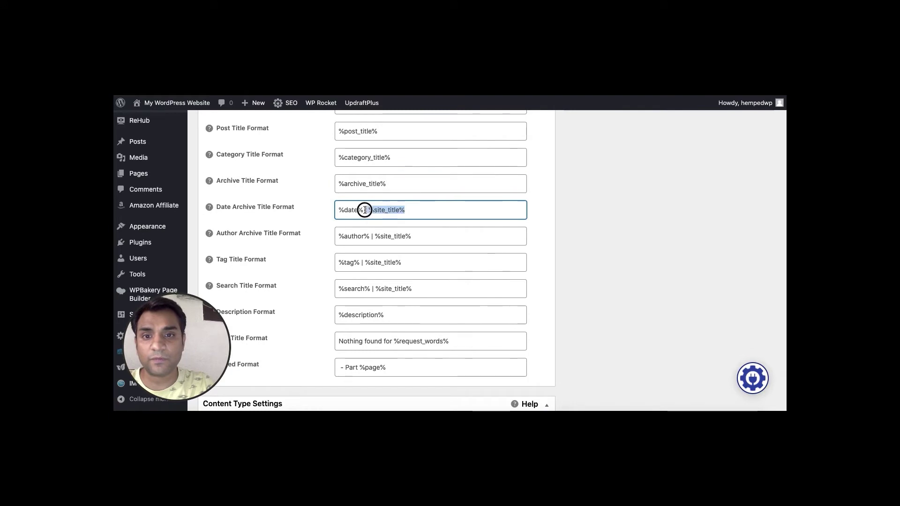
key(BackSpace)
drag(411, 236, 358, 222)
key(BackSpace)
- Reduce the tag title format to %tag% and the search title format to %search%
scroll(430, 260, down, 2)
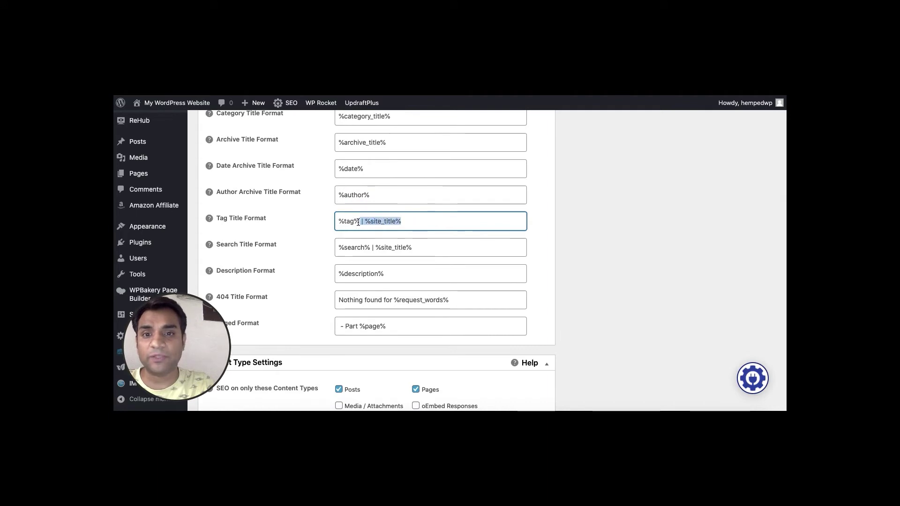
key(BackSpace)
scroll(382, 206, down, 2)
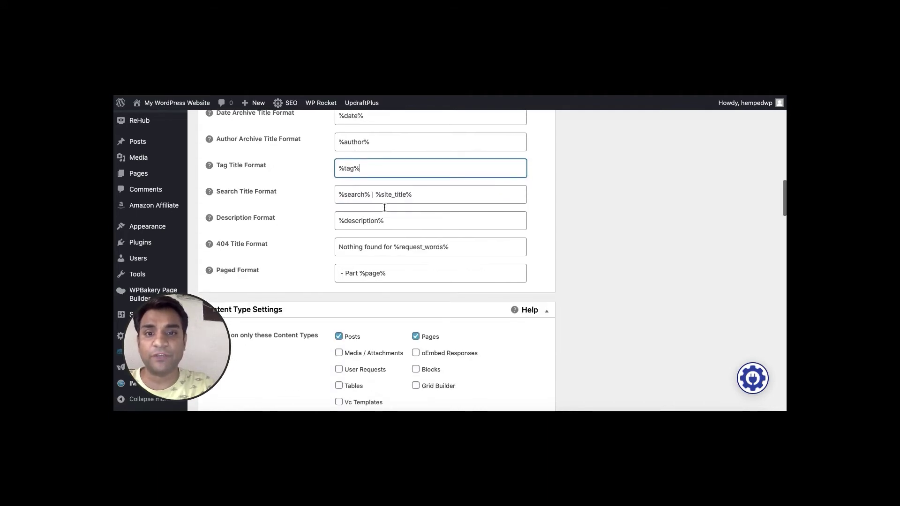
drag(413, 195, 370, 195)
key(BackSpace)
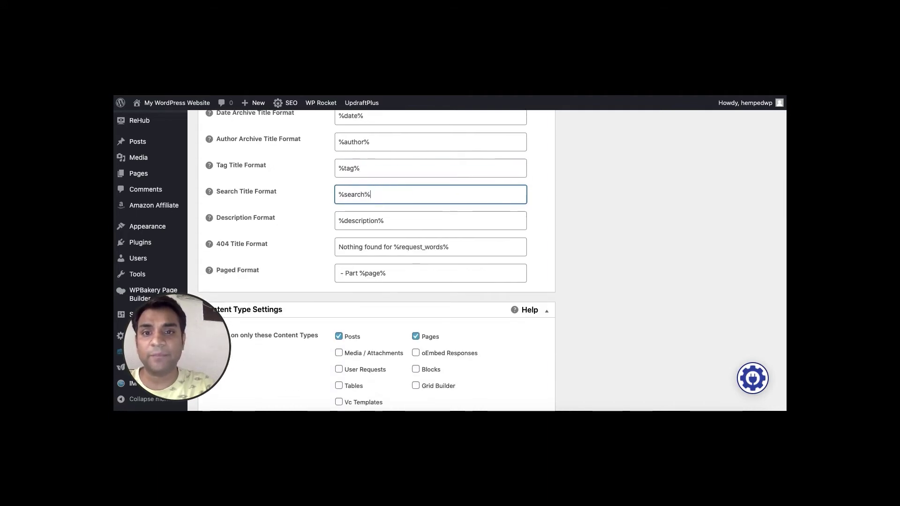
- Review which content types are selected in the Content Type Settings and Display Settings sections
scroll(370, 195, down, 1)
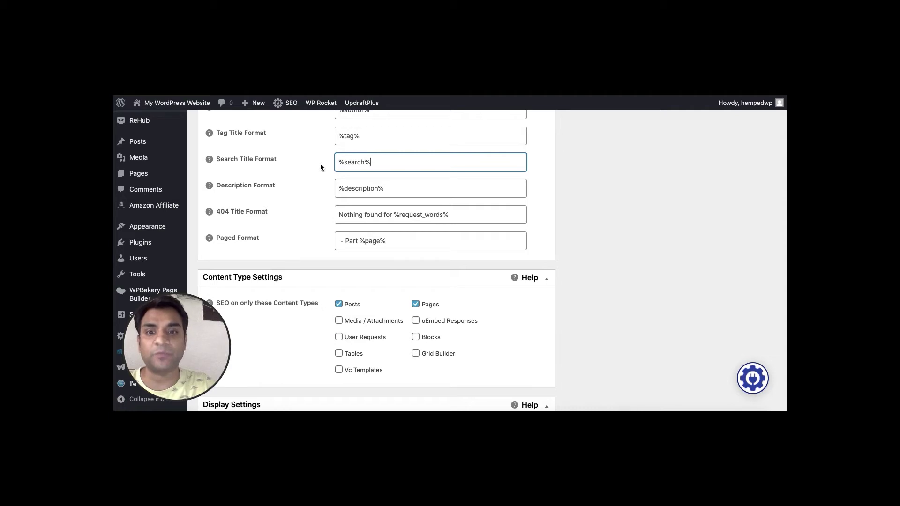
scroll(407, 278, down, 2)
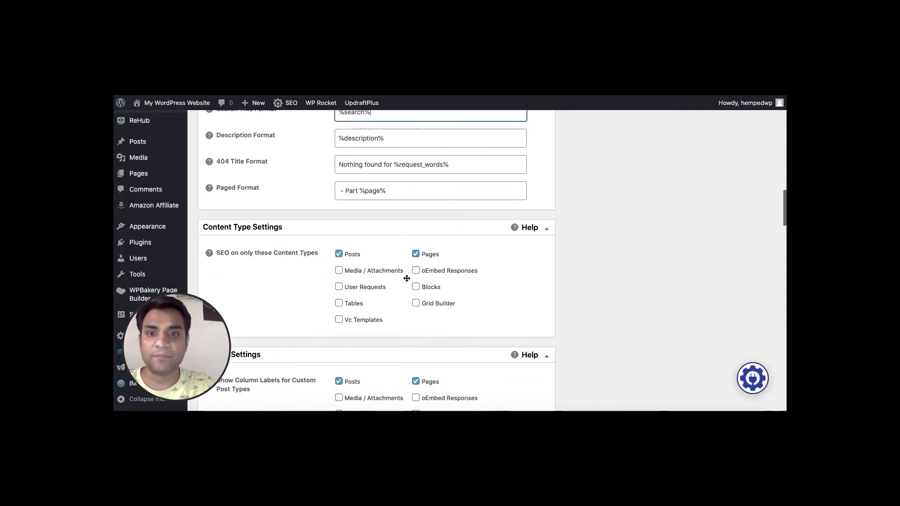
scroll(392, 191, down, 3)
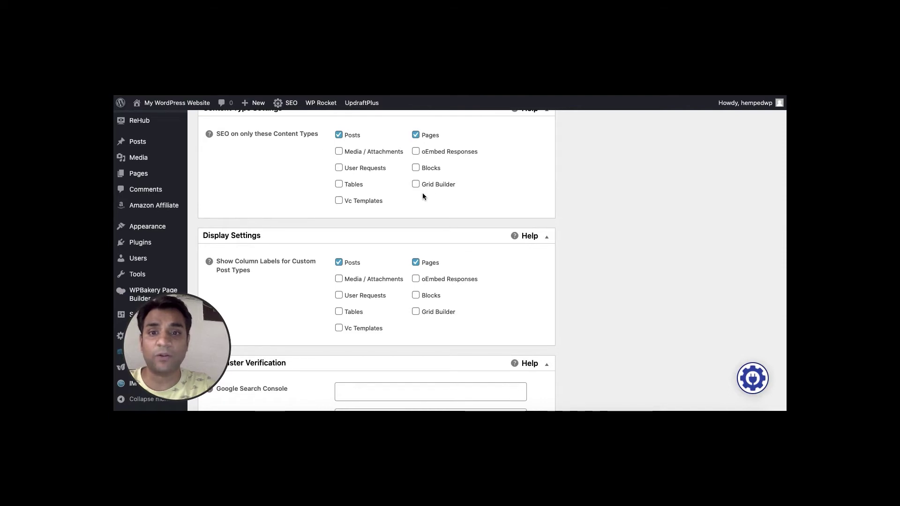
scroll(422, 193, down, 2)
scroll(423, 193, down, 3)
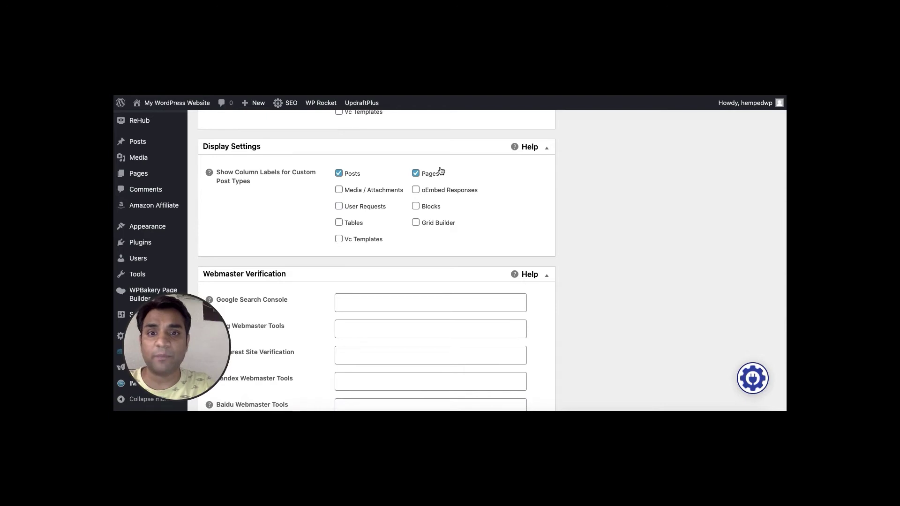
- Examine the Google Search Console and Bing verification fields and the Google Analytics ID field, leaving them empty
scroll(439, 171, down, 6)
click(349, 188)
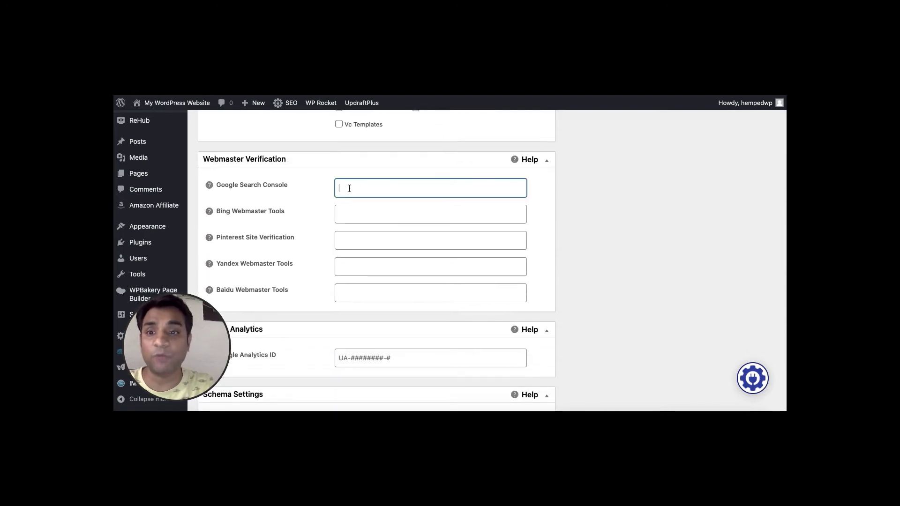
click(392, 215)
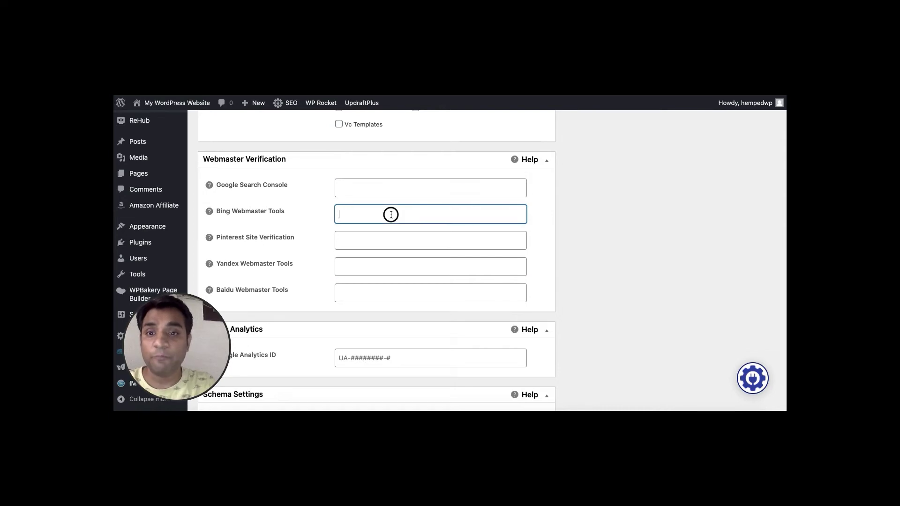
click(363, 189)
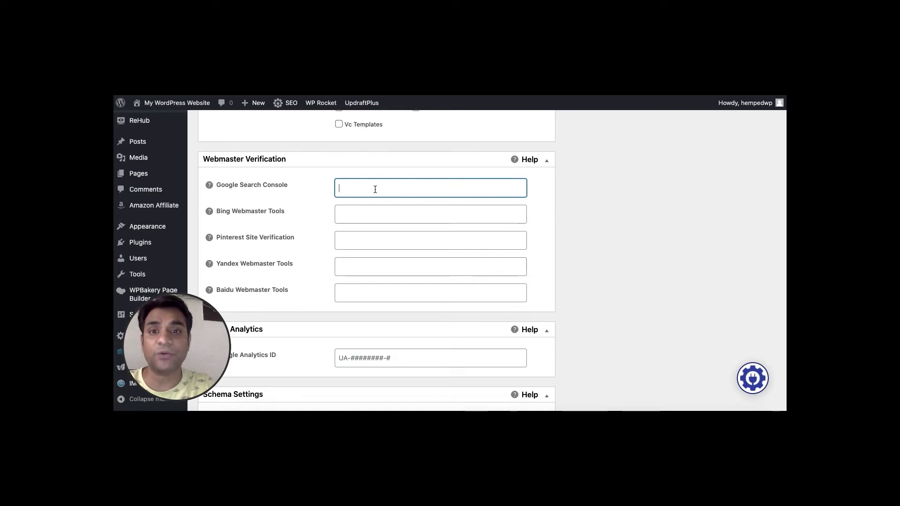
scroll(375, 189, down, 3)
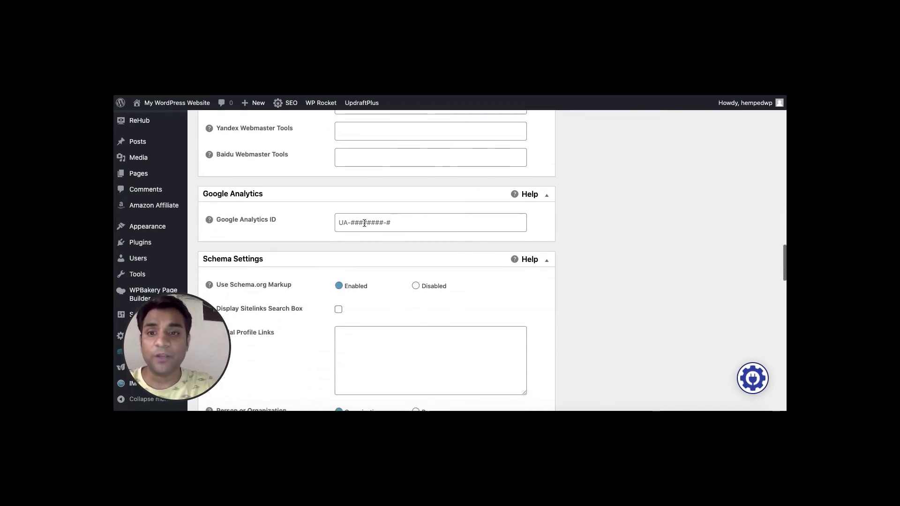
click(364, 223)
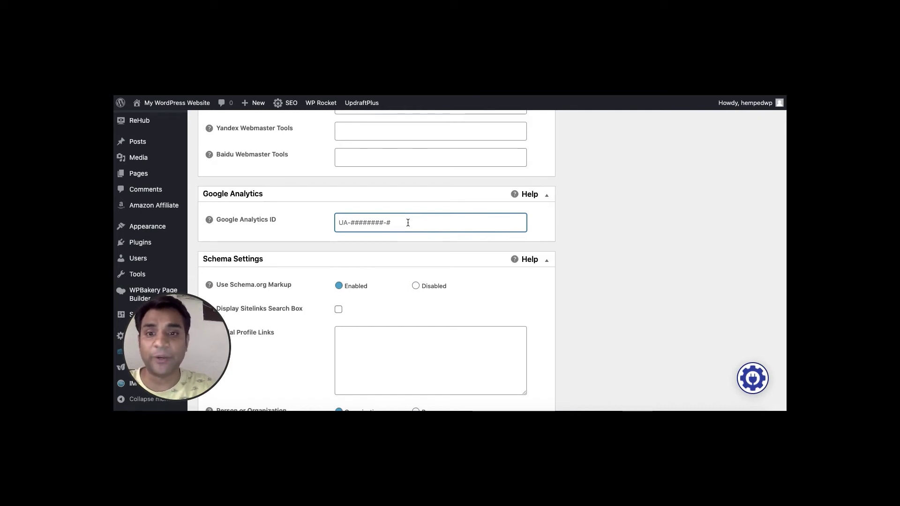
scroll(408, 223, down, 1)
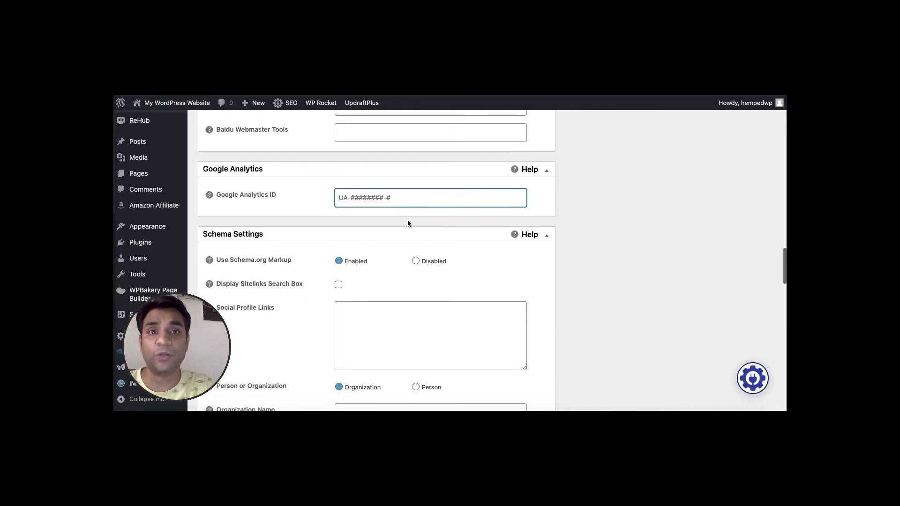
- Review the Schema Settings section, including the Schema.org markup, social profile links and organization fields
scroll(407, 223, down, 3)
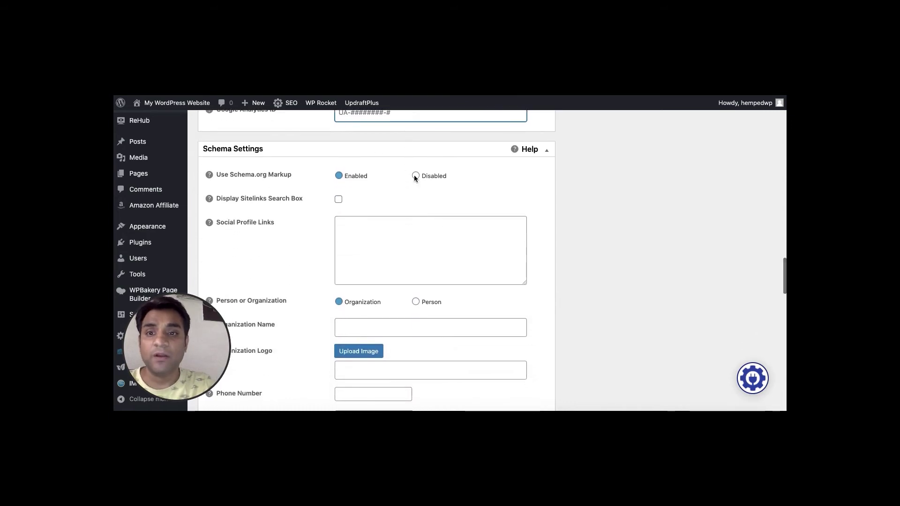
scroll(364, 314, down, 1)
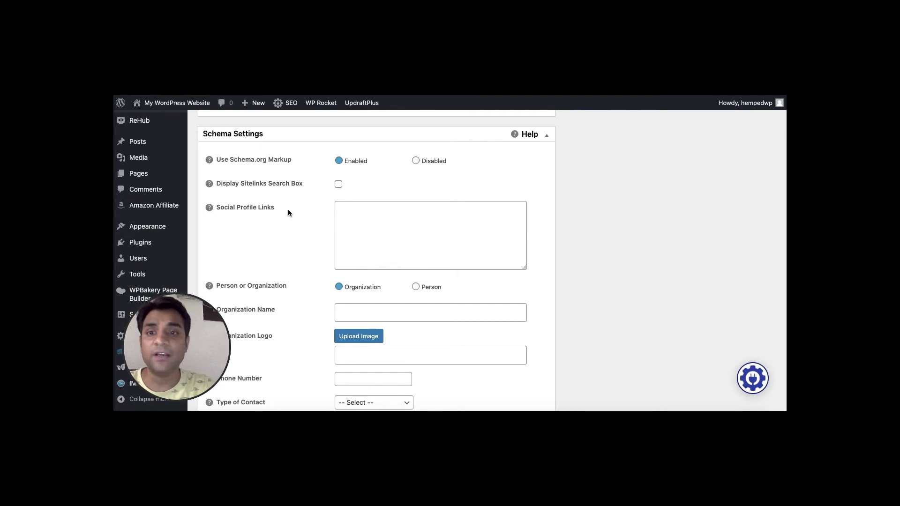
scroll(403, 279, down, 5)
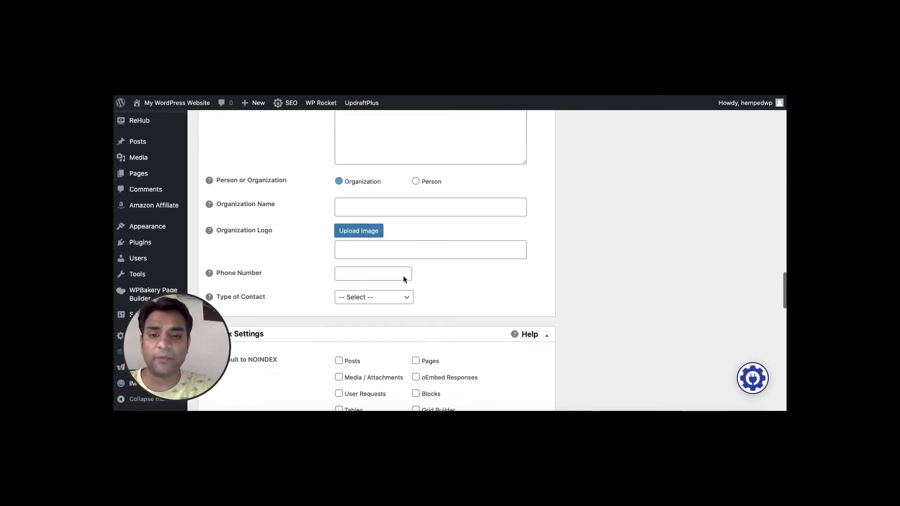
scroll(403, 279, down, 5)
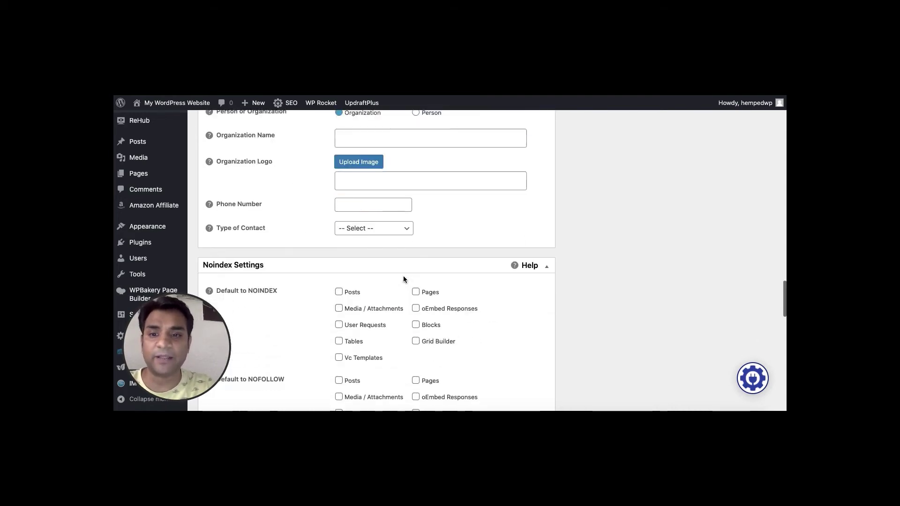
- Set Media / Attachments, User Requests, Tables, Vc Templates, Grid Builder, Blocks and oEmbed Responses to NOINDEX by default
scroll(403, 279, down, 2)
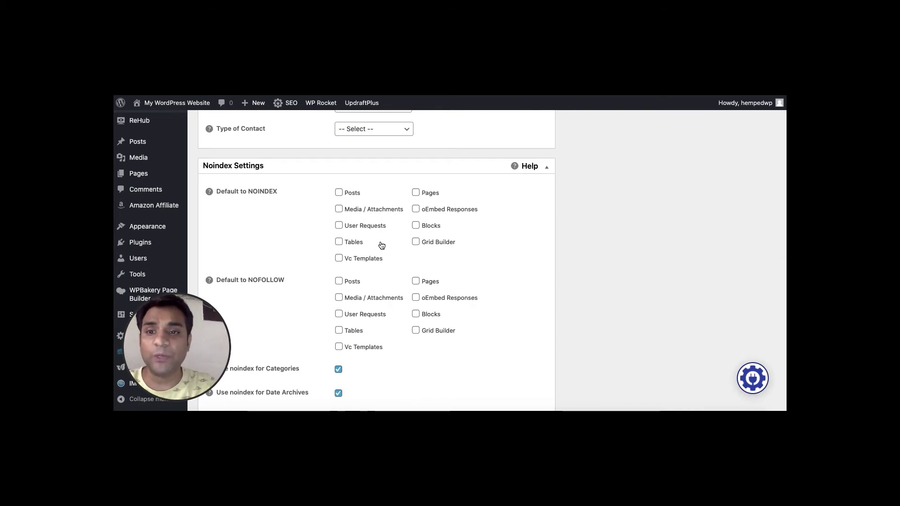
scroll(381, 246, down, 1)
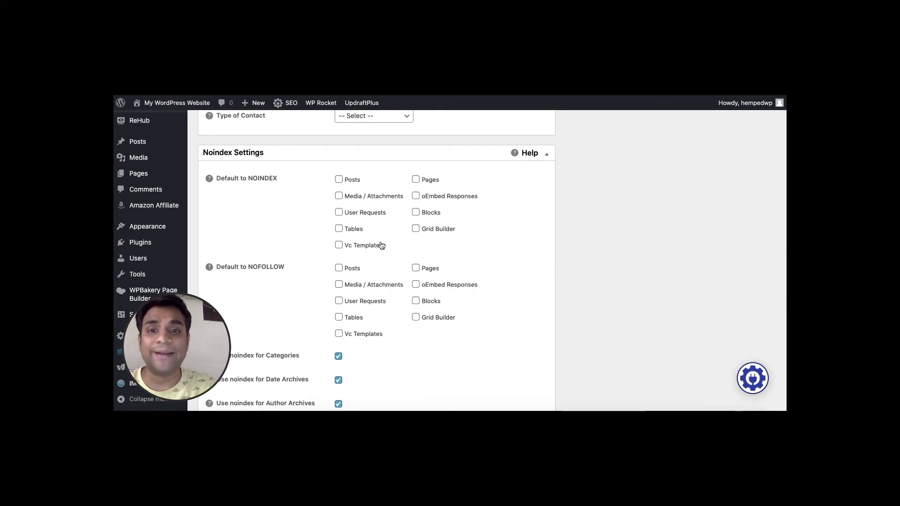
click(339, 197)
click(339, 212)
click(338, 228)
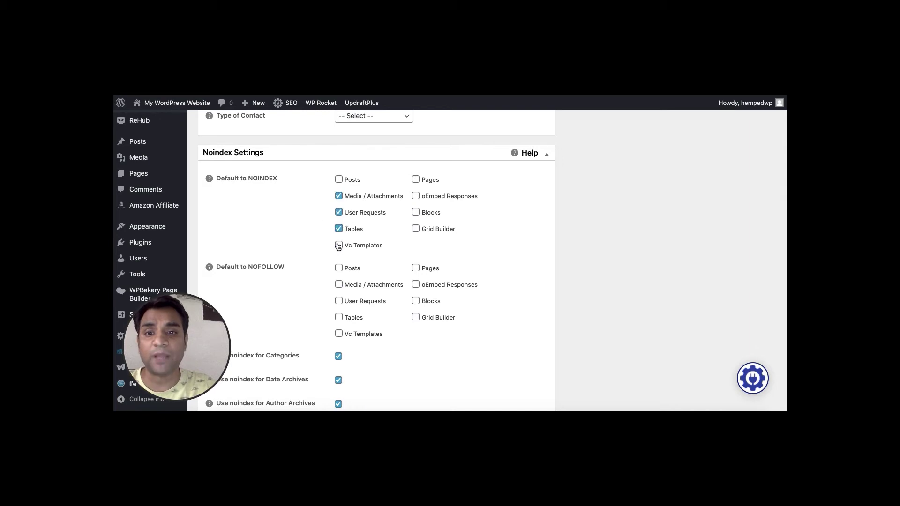
click(339, 245)
click(416, 228)
click(415, 212)
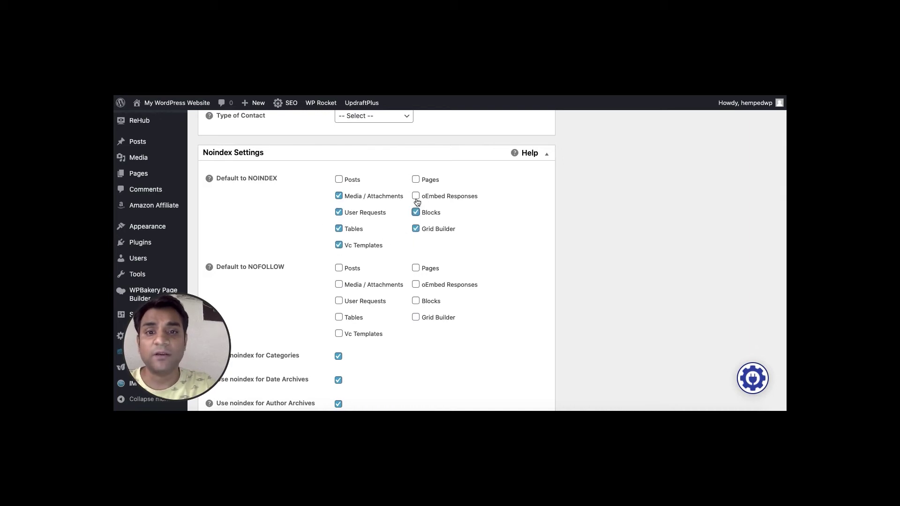
click(415, 196)
- Set Media / Attachments, User Requests, Tables, Vc Templates, oEmbed Responses, Blocks and Grid Builder to NOFOLLOW by default
scroll(410, 272, down, 3)
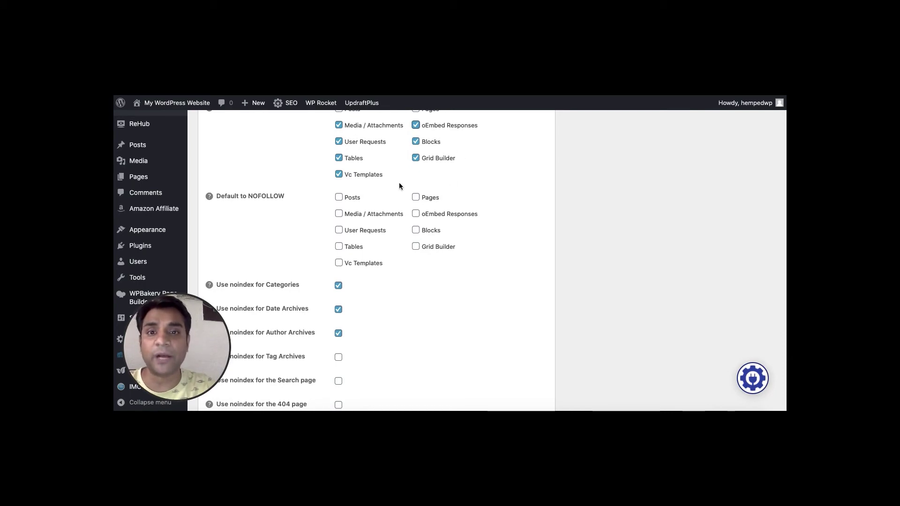
click(338, 214)
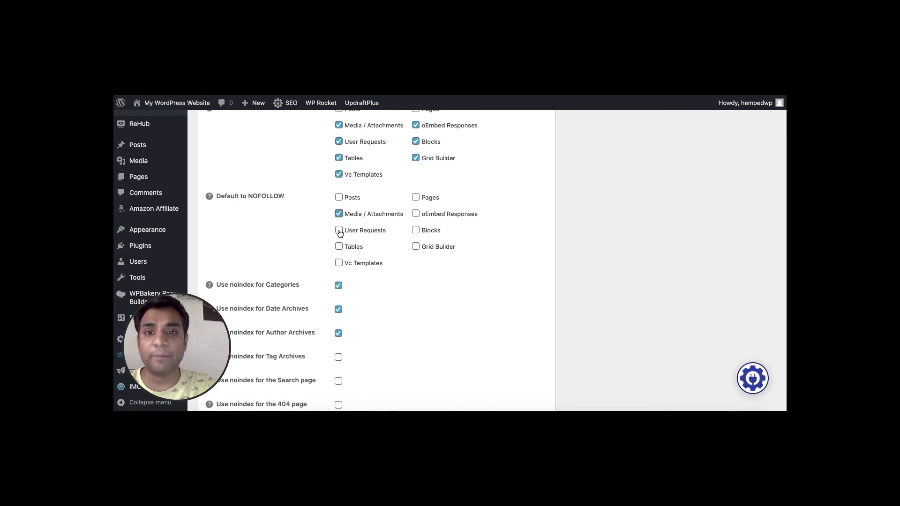
click(339, 230)
click(339, 247)
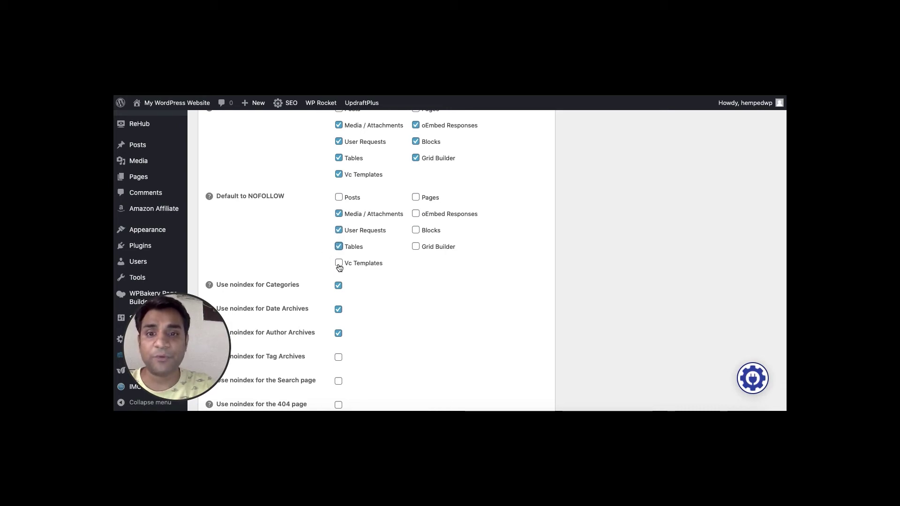
click(339, 263)
click(415, 213)
click(416, 230)
click(416, 245)
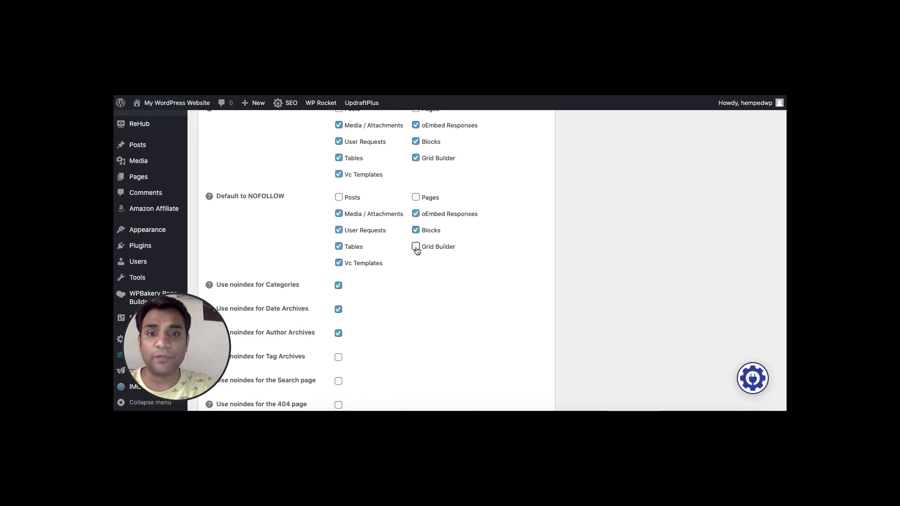
scroll(416, 248, down, 1)
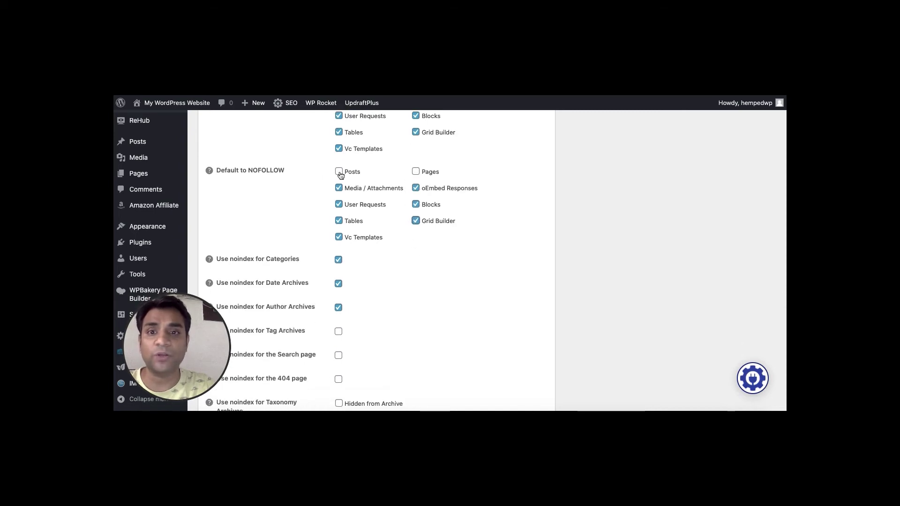
- Enable noindex for tag archives, the search page, the 404 page, Hidden from Archive taxonomy archives and paginated pages/posts, plus nofollow for paginated pages/posts
scroll(450, 175, up, 3)
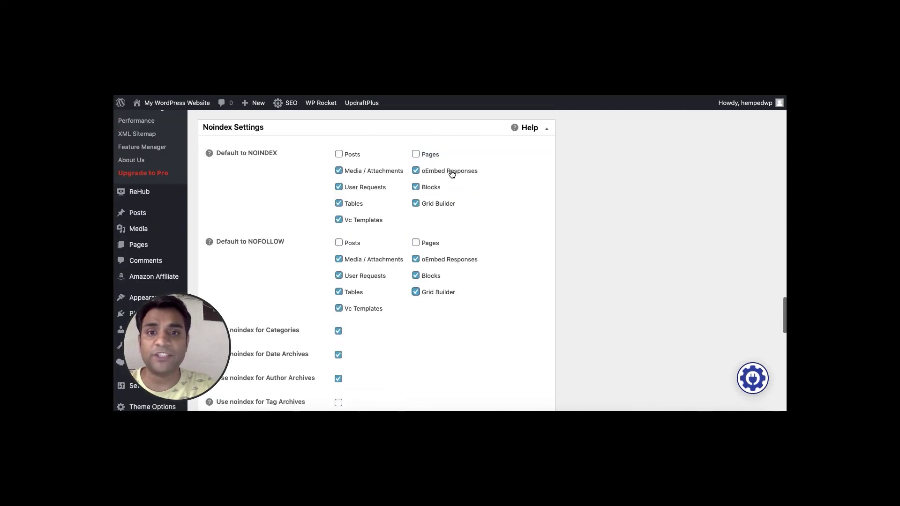
scroll(425, 253, down, 8)
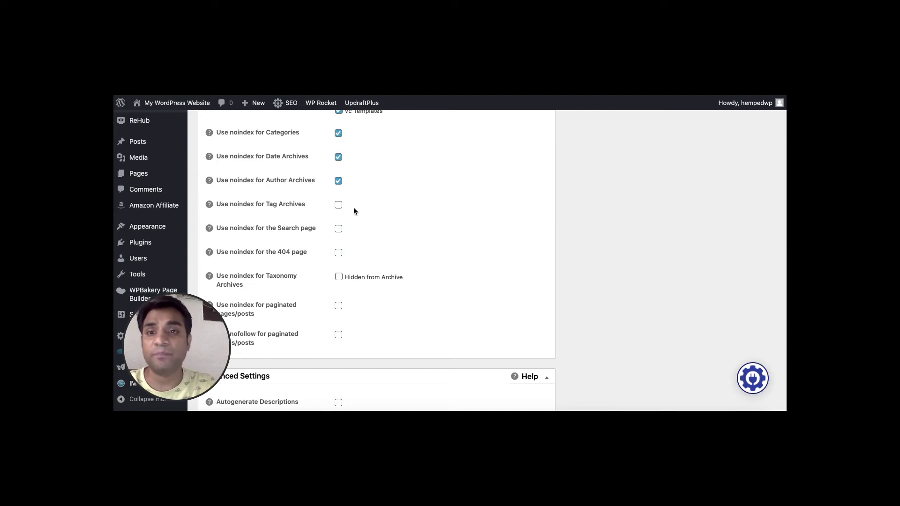
scroll(354, 207, down, 1)
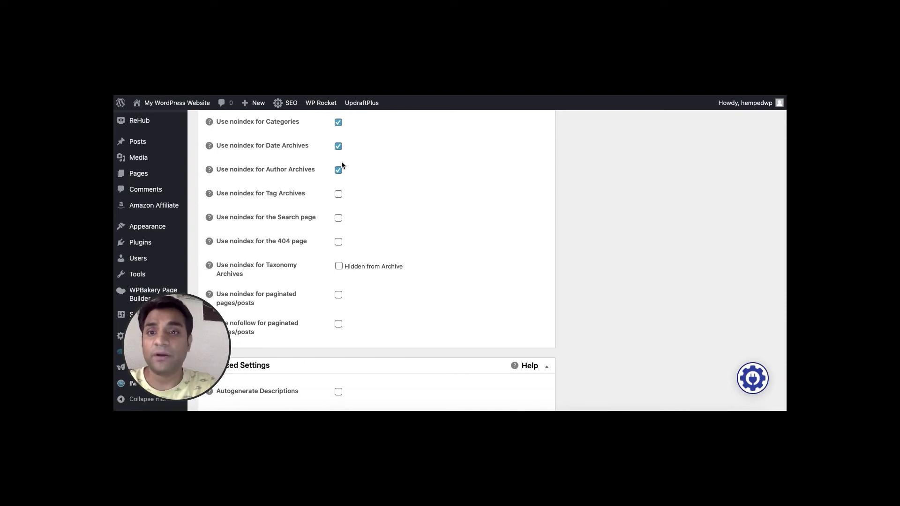
scroll(338, 176, down, 1)
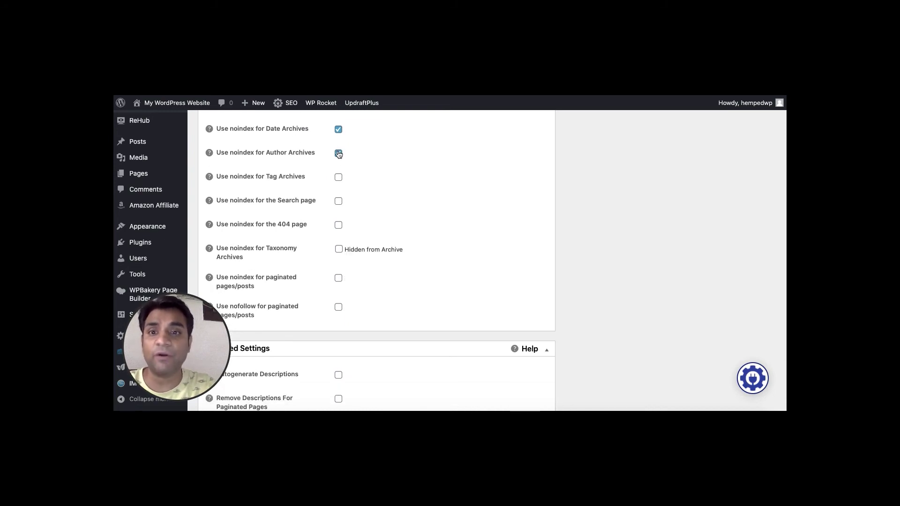
scroll(338, 154, down, 1)
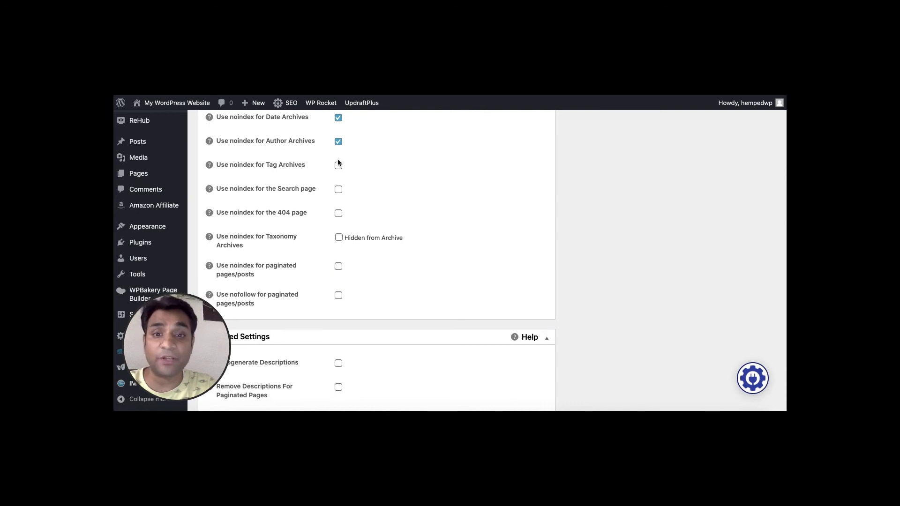
click(338, 167)
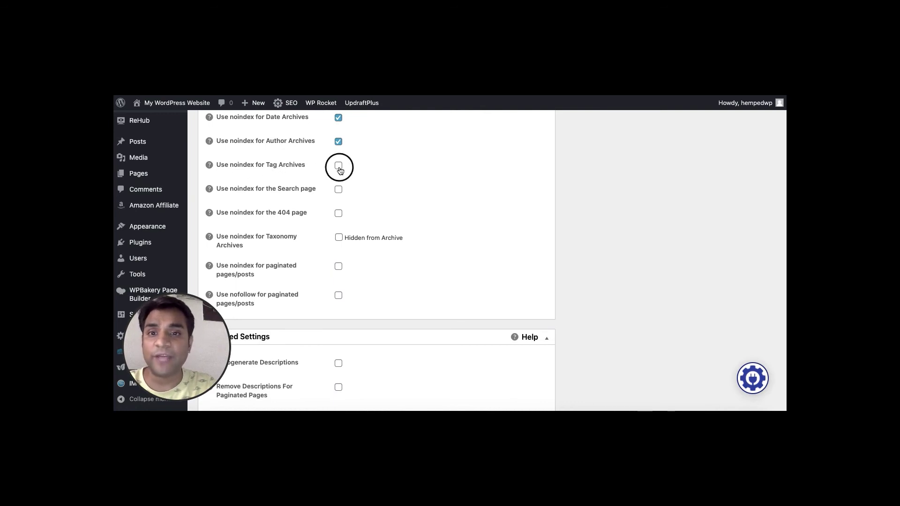
click(339, 192)
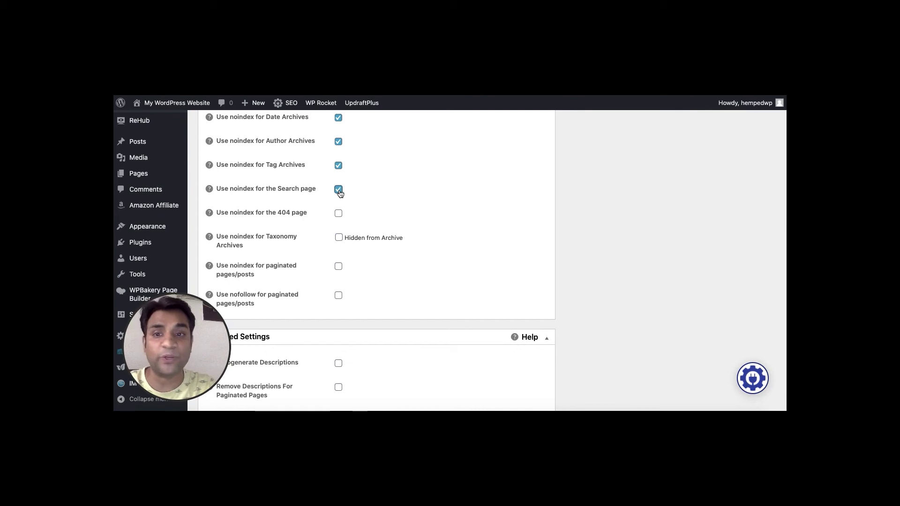
scroll(339, 193, down, 1)
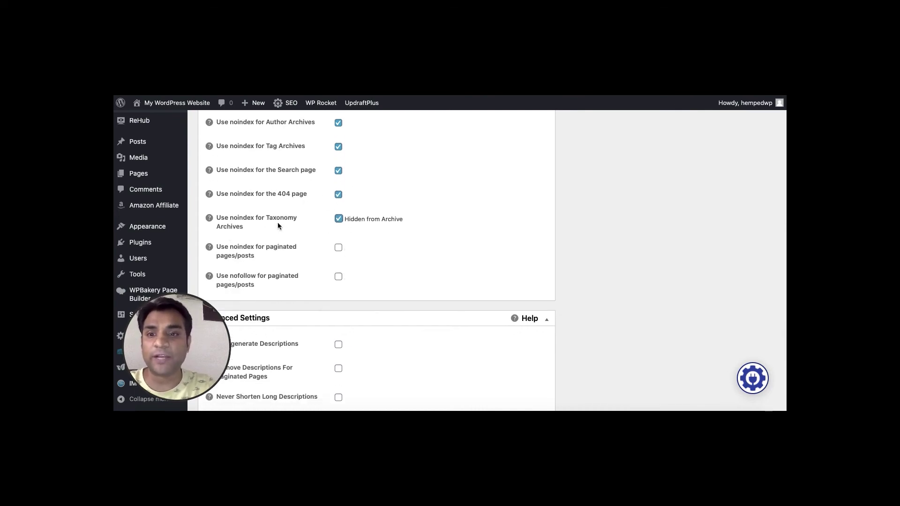
click(337, 247)
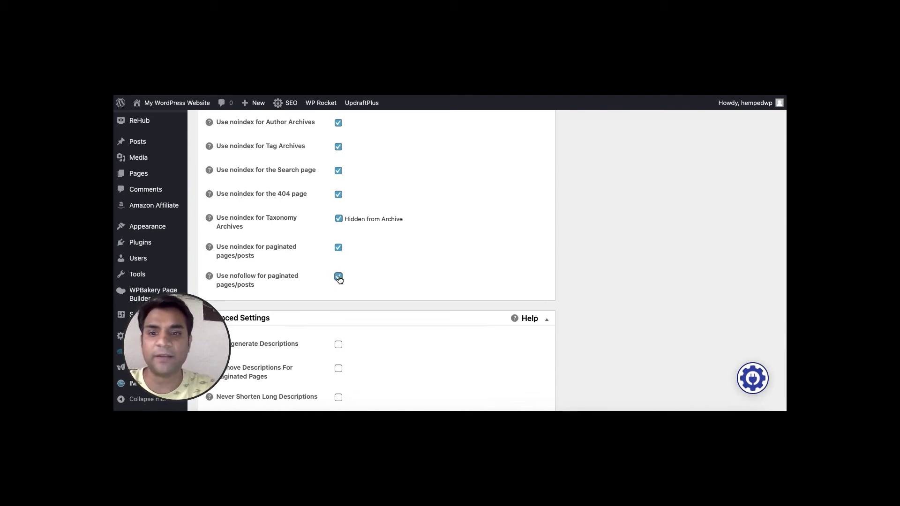
- Review the Advanced Settings and Keyword Settings options, including descriptions, excluded pages, additional headers and keyword use
scroll(332, 284, down, 3)
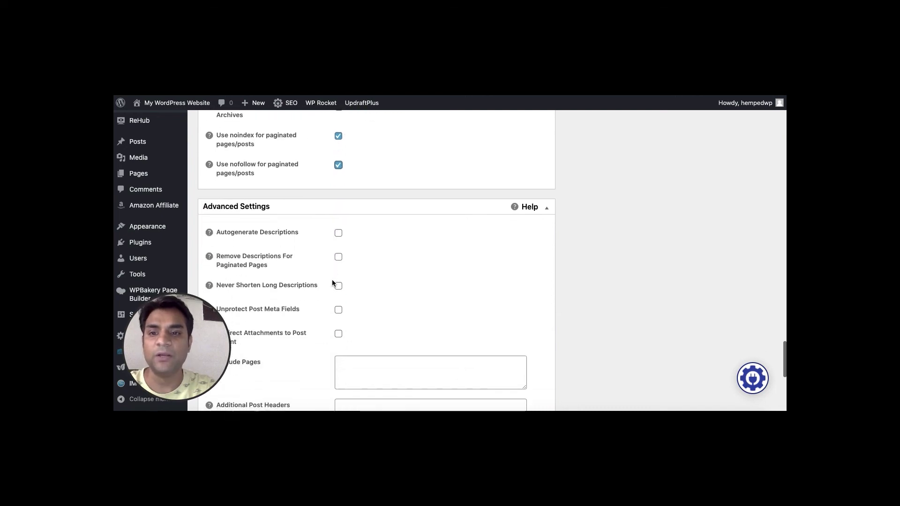
scroll(367, 300, down, 3)
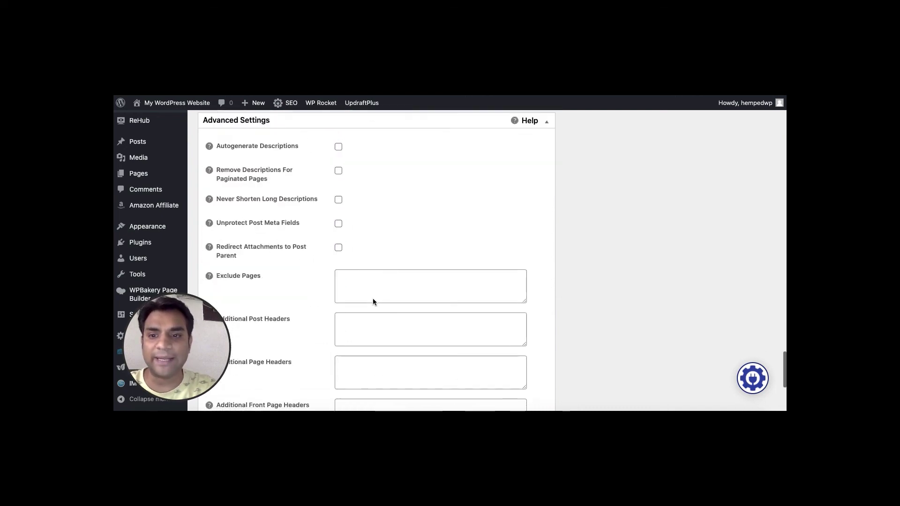
scroll(350, 294, up, 2)
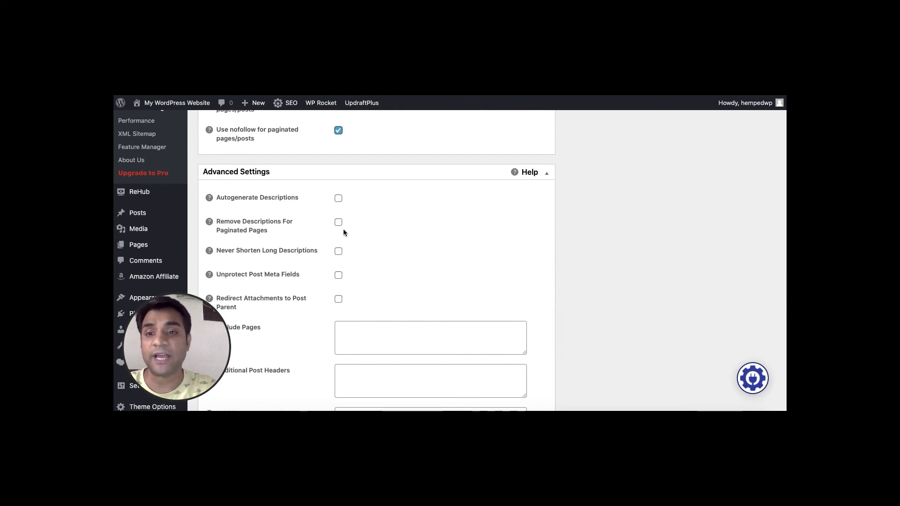
scroll(343, 229, down, 5)
scroll(343, 232, down, 2)
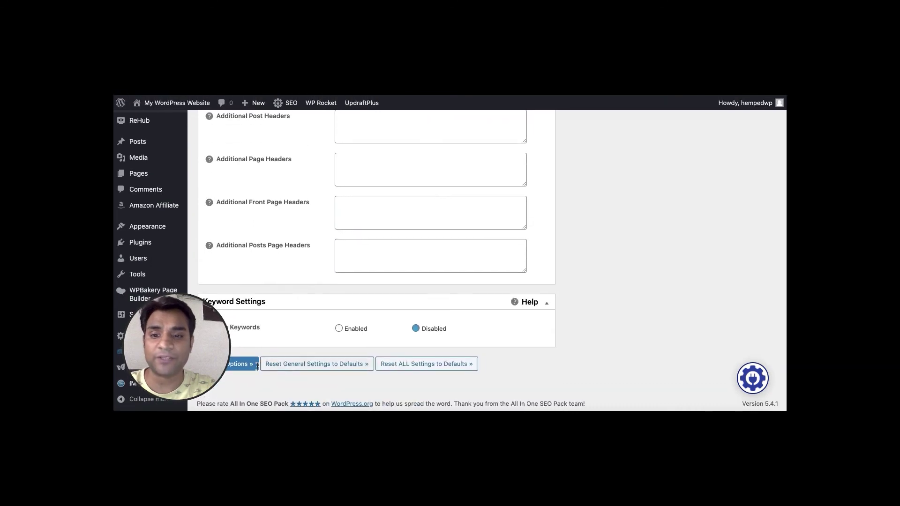
- Save the changes made to the plugin's general settings
drag(207, 347, 185, 290)
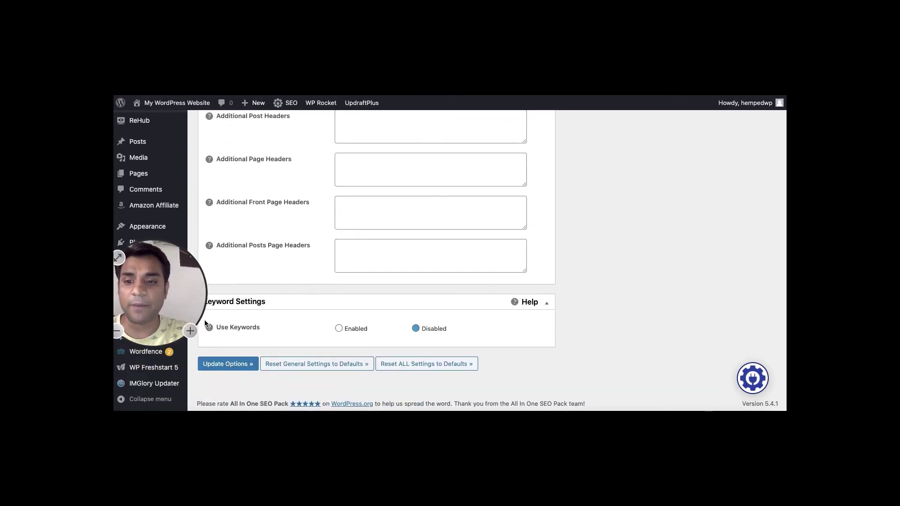
click(222, 368)
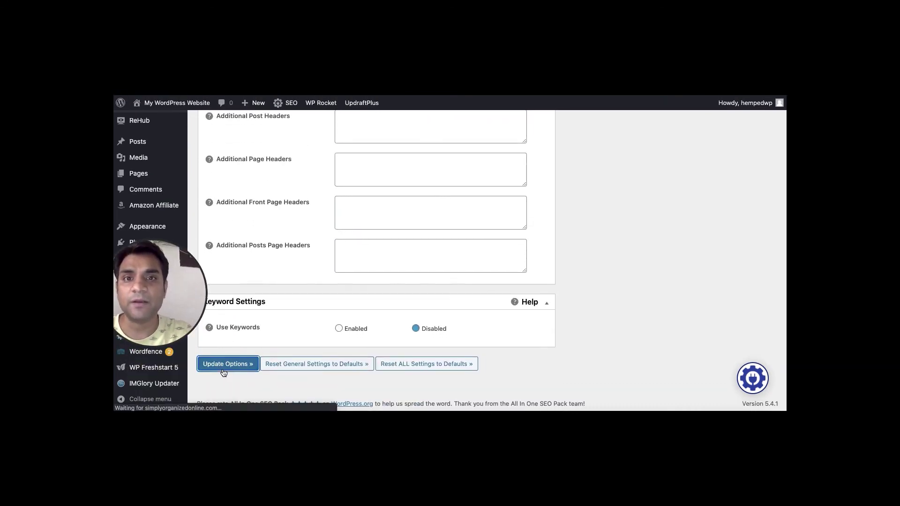
mouse_move(188, 282)
drag(188, 283, 198, 303)
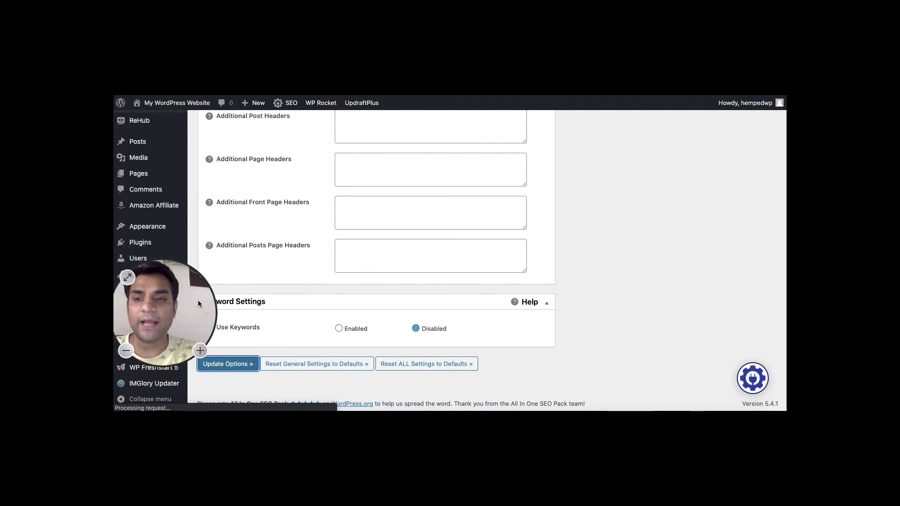